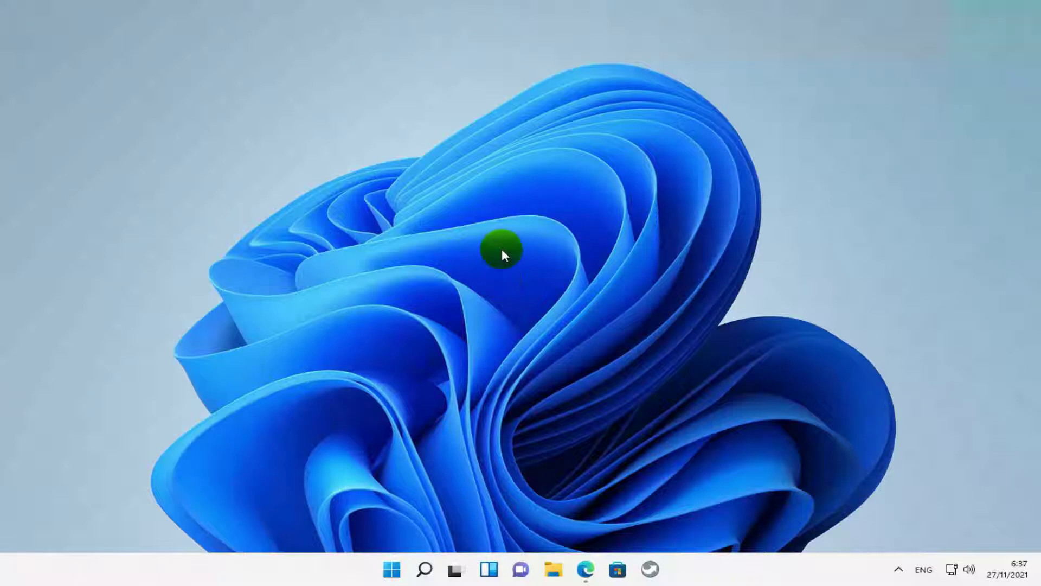
Switch to Microsoft Edge, download the 64-bit portable zip of Everything 1.4.1.1009, and show the file in its folder.
{"action": "left_click", "coordinate": [586, 567]}
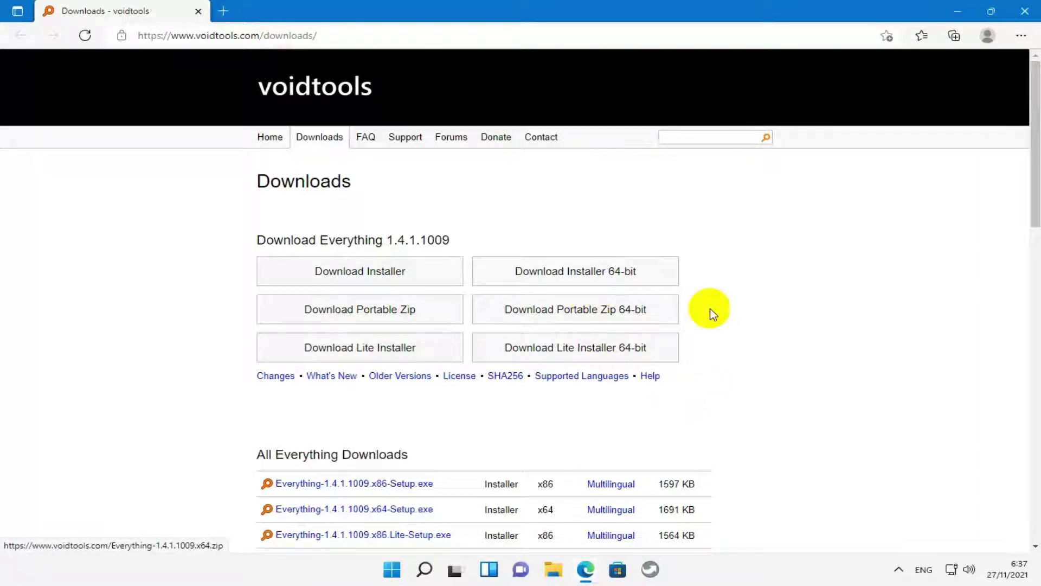
{"action": "left_click", "coordinate": [589, 312]}
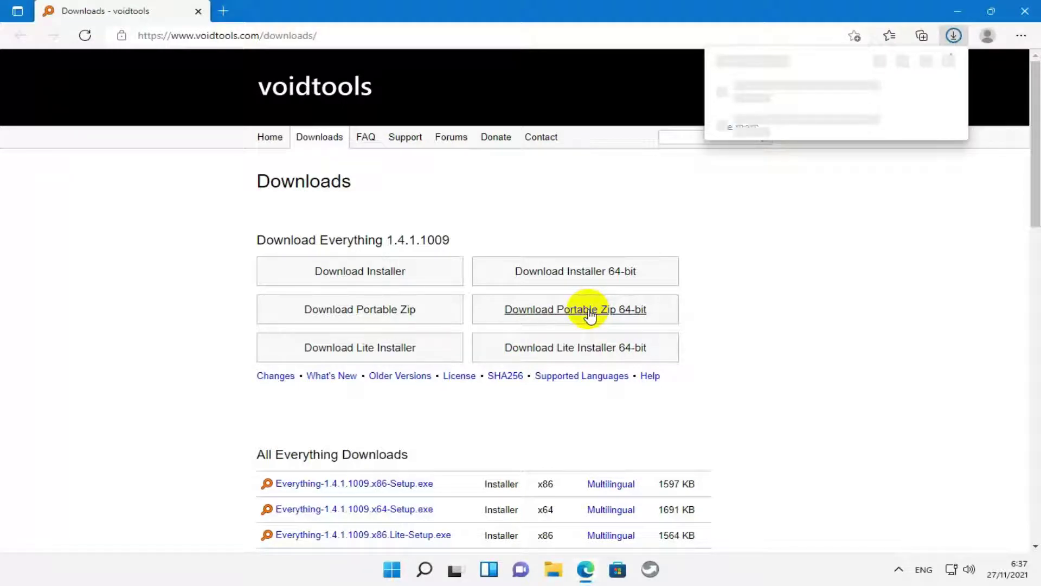
{"action": "mouse_move", "coordinate": [809, 116]}
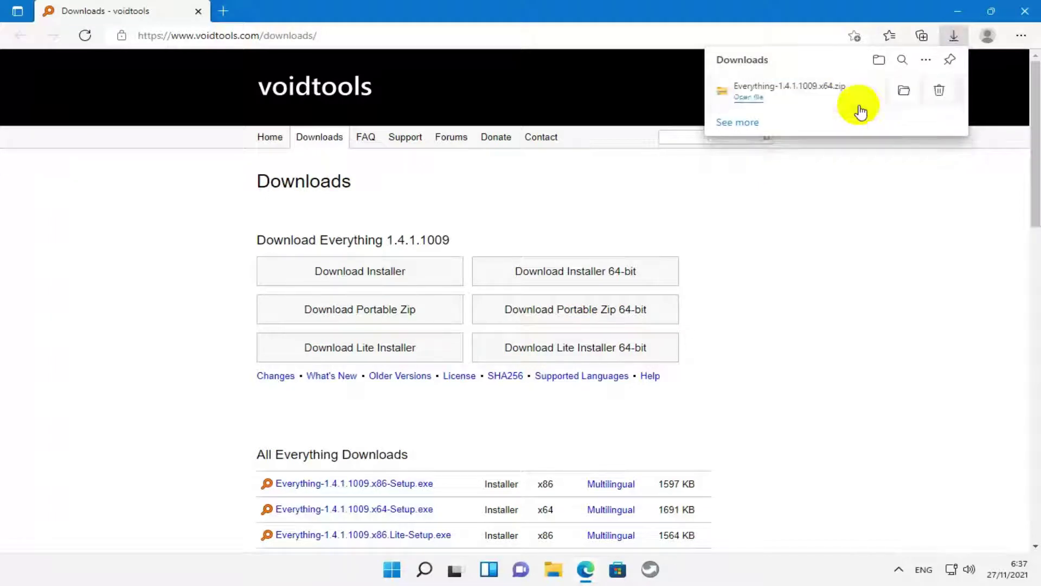
{"action": "mouse_move", "coordinate": [840, 96]}
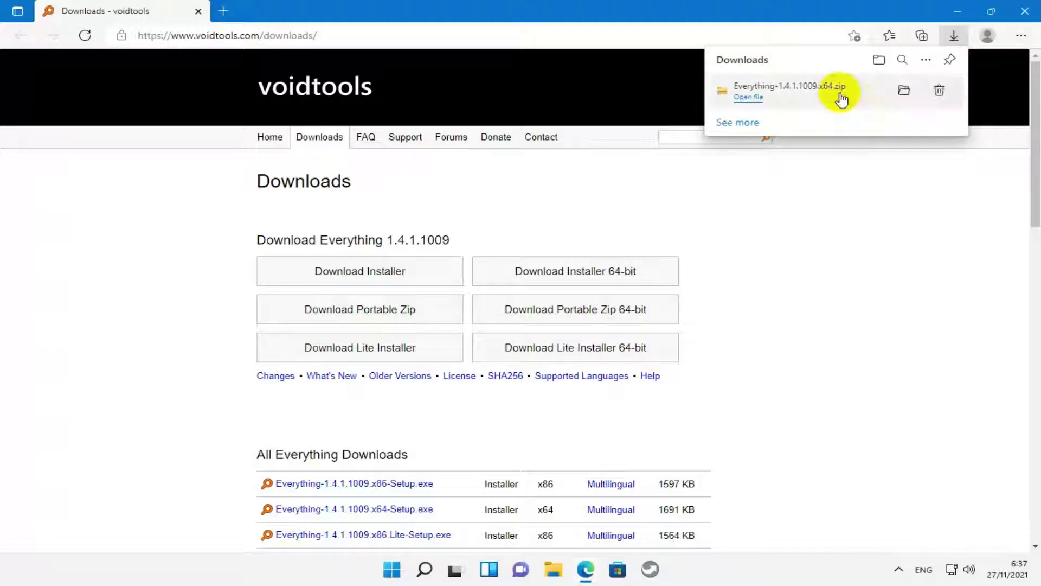
{"action": "left_click", "coordinate": [904, 93]}
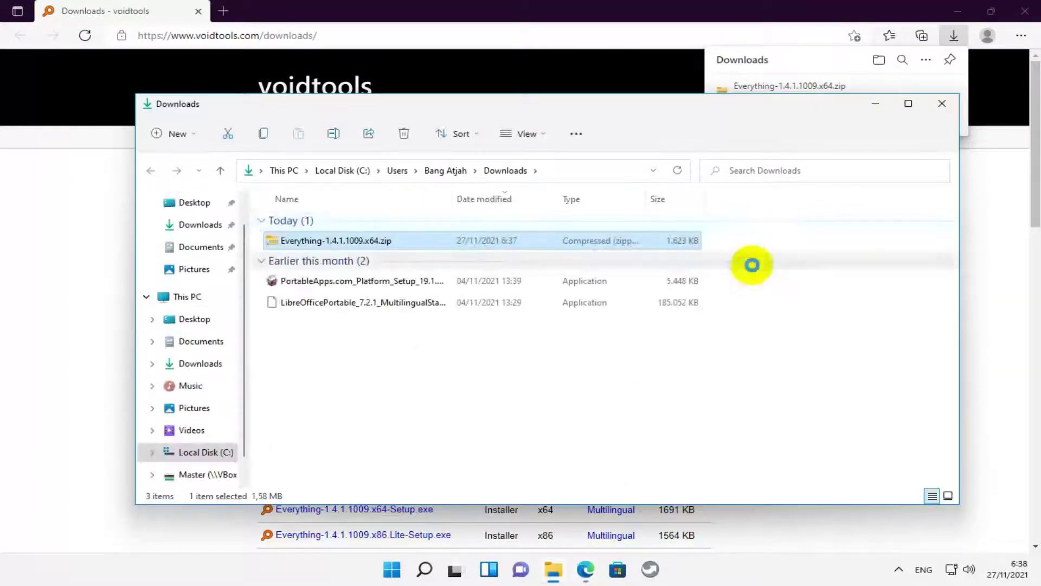
{"action": "left_click", "coordinate": [1027, 15]}
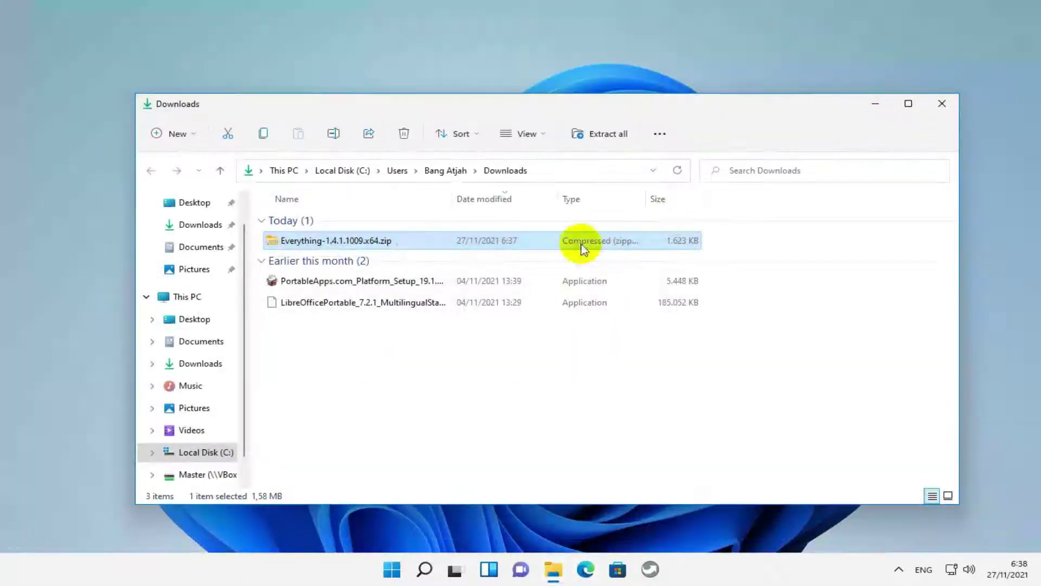
Move Everything-1.4.1.1009.x64.zip from Downloads into C:\Aplikasi Portable\PortableApps.
{"action": "double_click", "coordinate": [369, 246]}
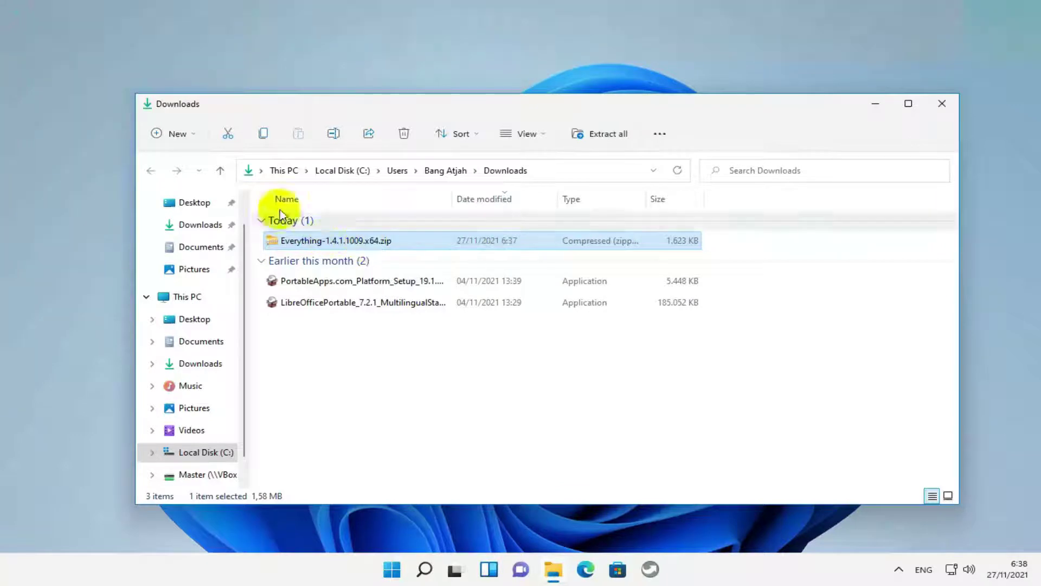
{"action": "left_click", "coordinate": [227, 132]}
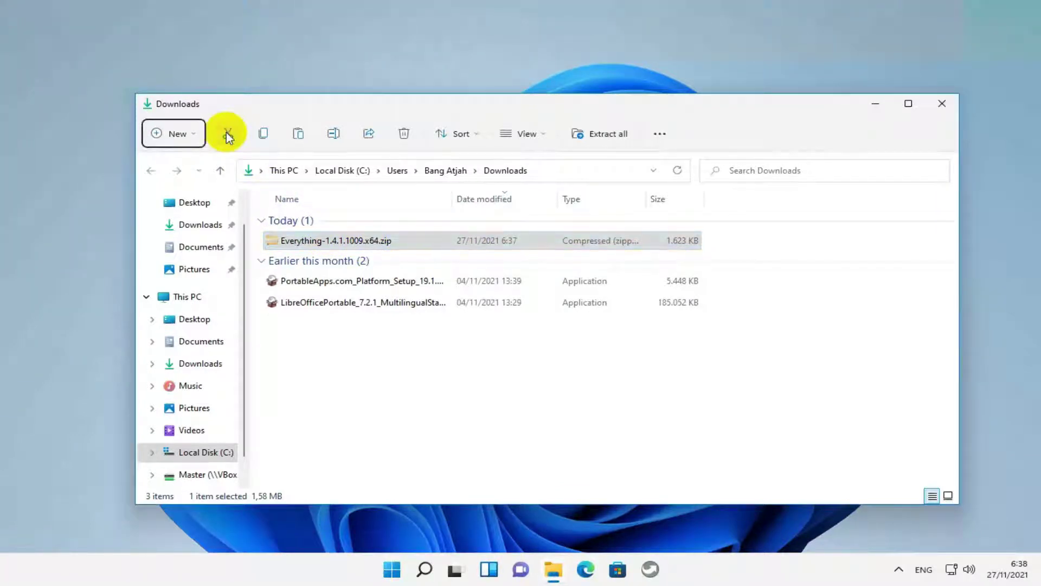
{"action": "left_click_drag", "start_coordinate": [245, 314], "coordinate": [245, 266]}
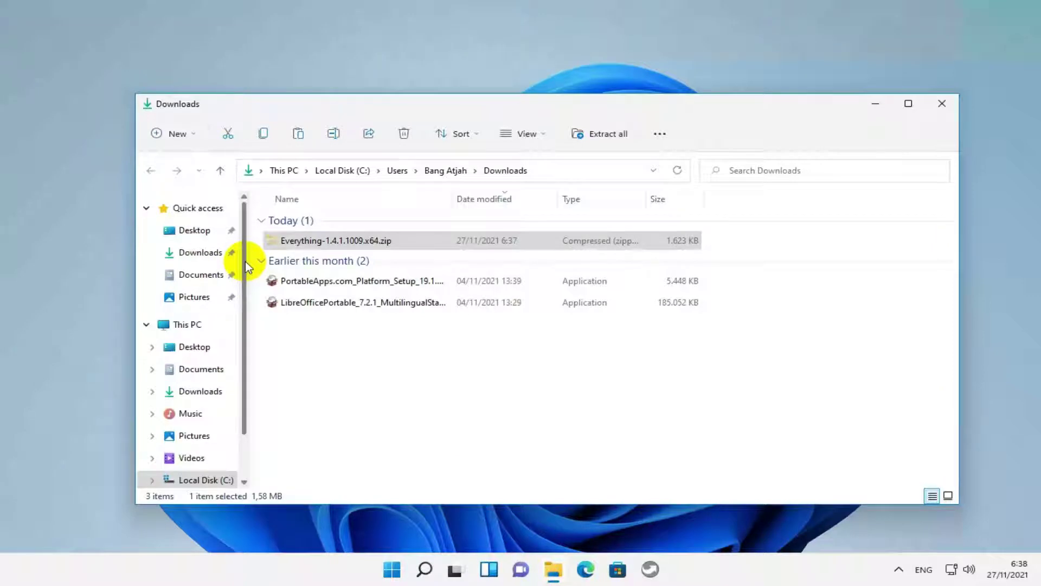
{"action": "left_click_drag", "start_coordinate": [245, 261], "coordinate": [242, 288]}
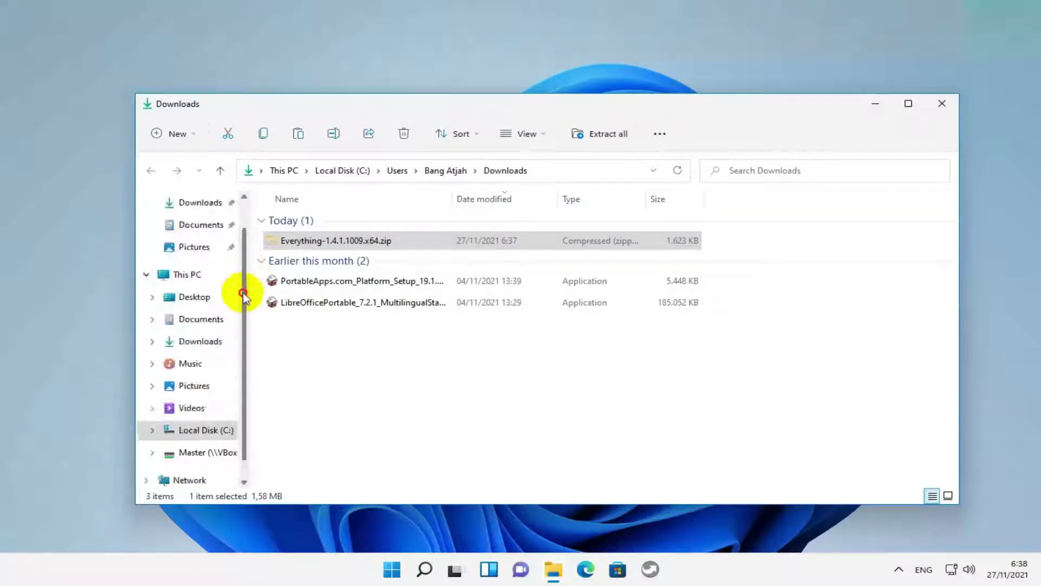
{"action": "left_click", "coordinate": [225, 454]}
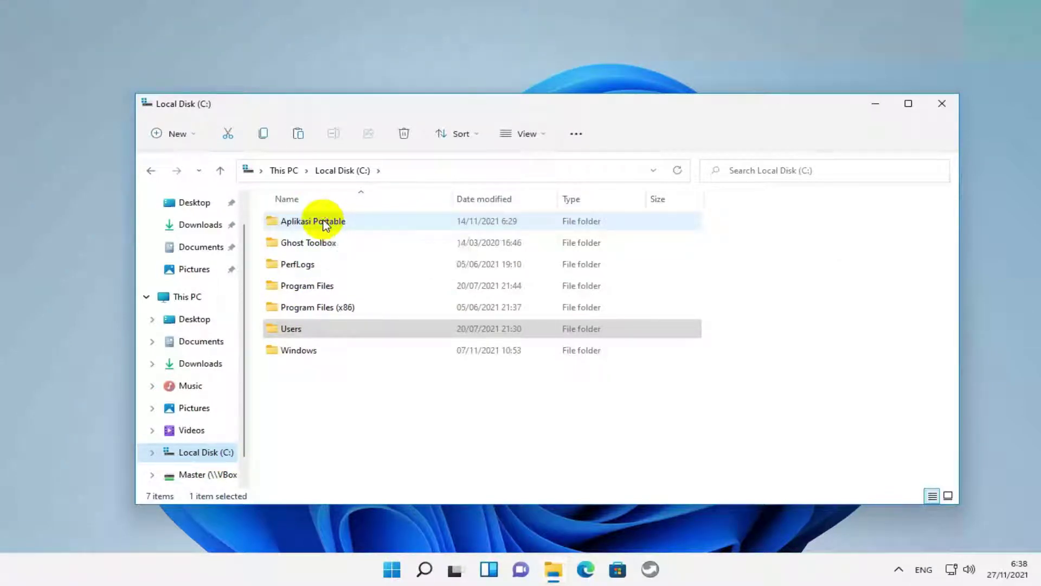
{"action": "double_click", "coordinate": [326, 222]}
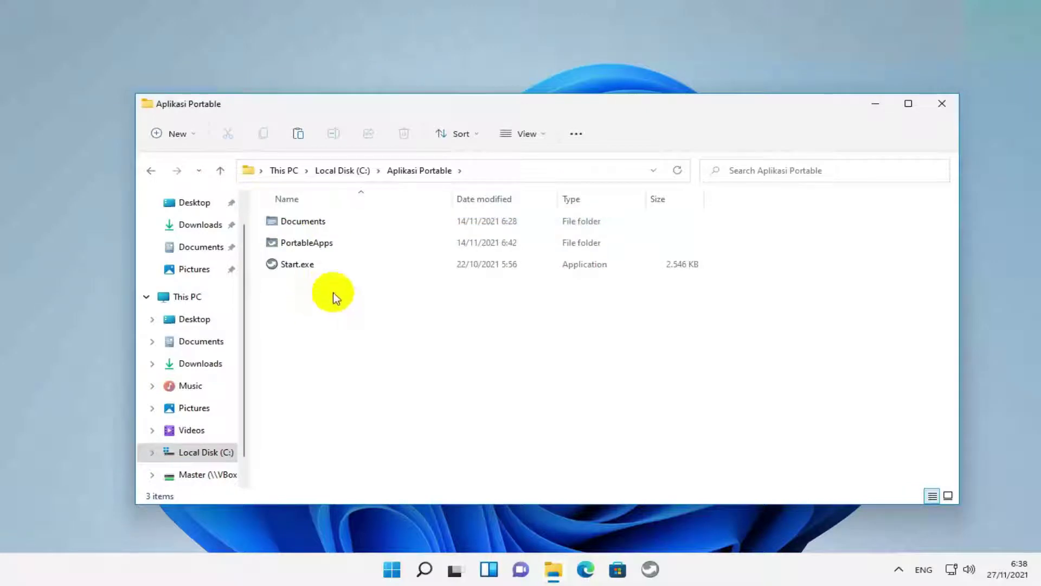
{"action": "double_click", "coordinate": [324, 245]}
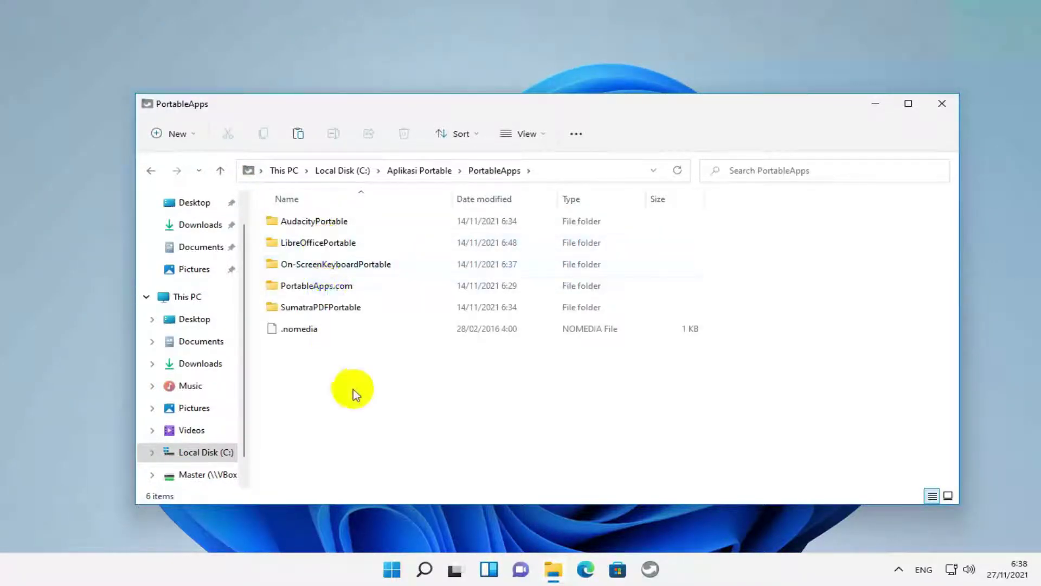
{"action": "left_click", "coordinate": [316, 309]}
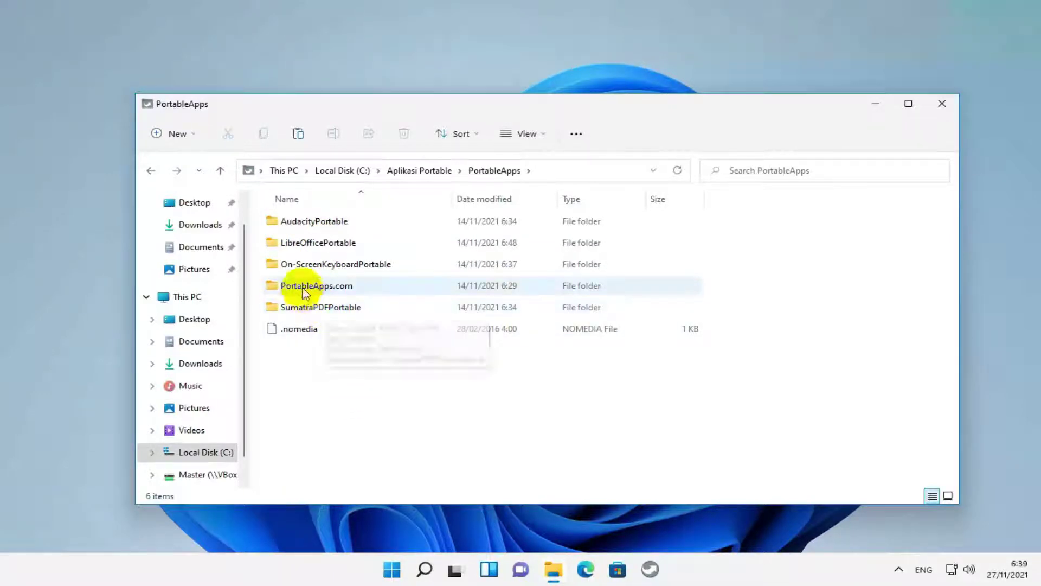
{"action": "left_click", "coordinate": [298, 135]}
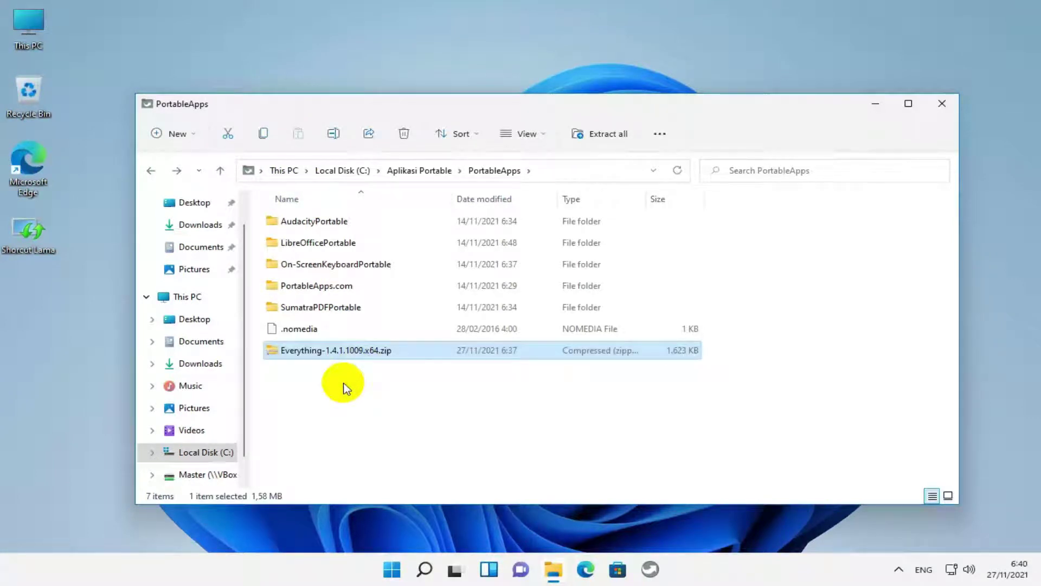
Extract the Everything zip into C:\Aplikasi Portable\PortableApps\Everything and close the folder windows.
{"action": "right_click", "coordinate": [360, 350]}
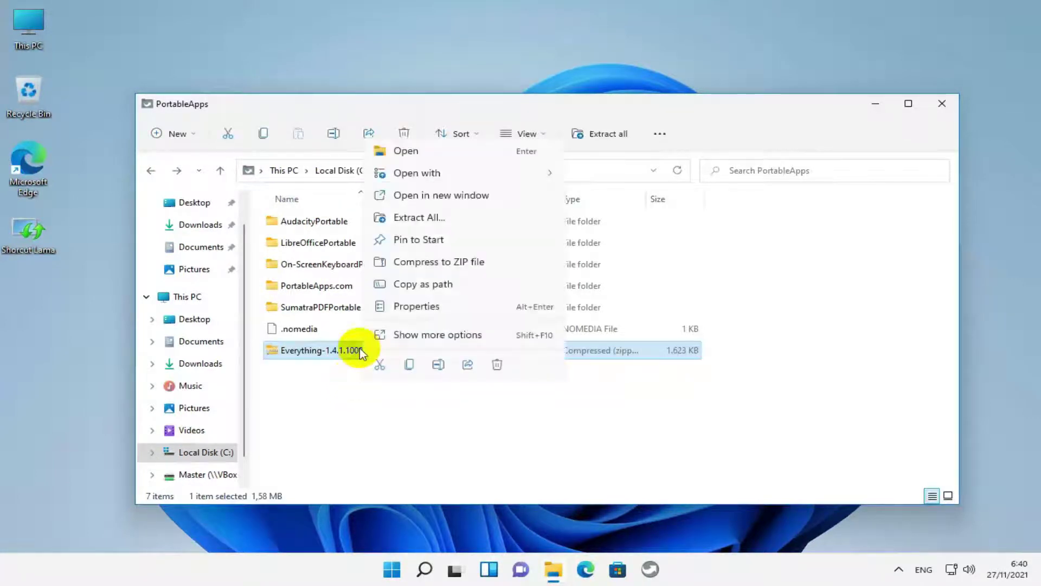
{"action": "left_click", "coordinate": [422, 219]}
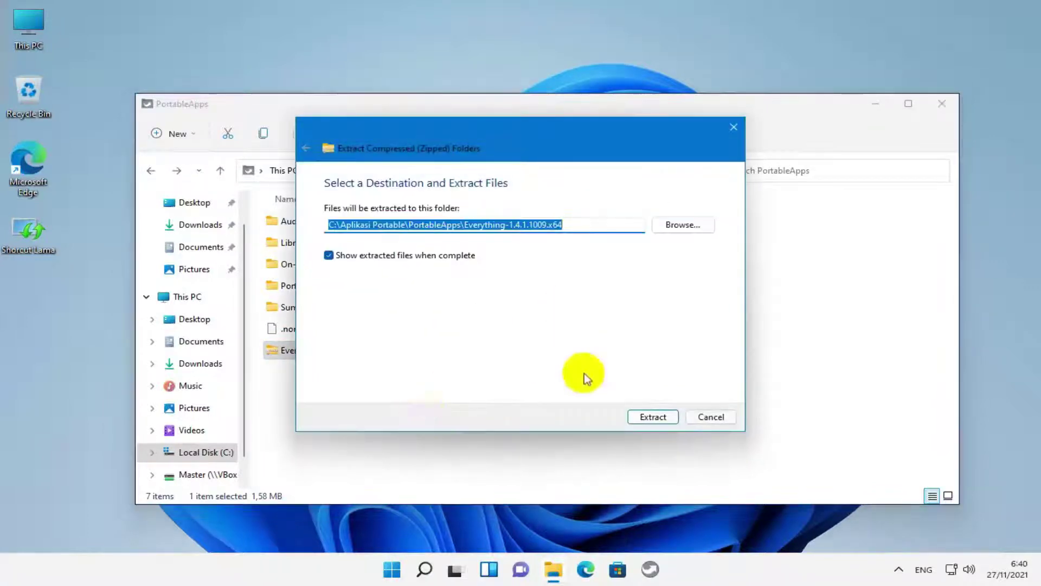
{"action": "left_click", "coordinate": [505, 225]}
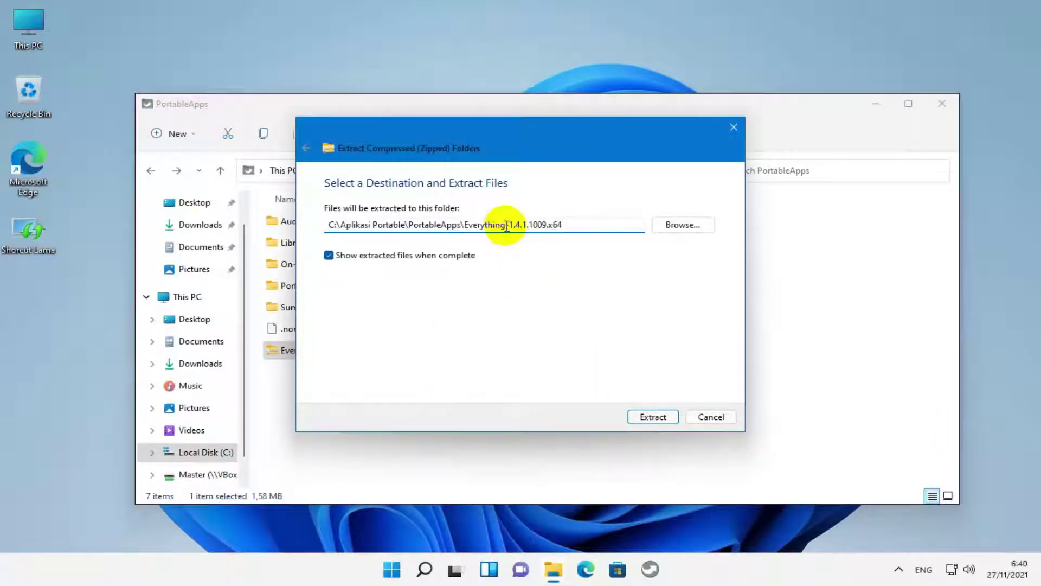
{"action": "left_click_drag", "start_coordinate": [506, 225], "coordinate": [602, 226]}
{"action": "key", "text": "BackSpace"}
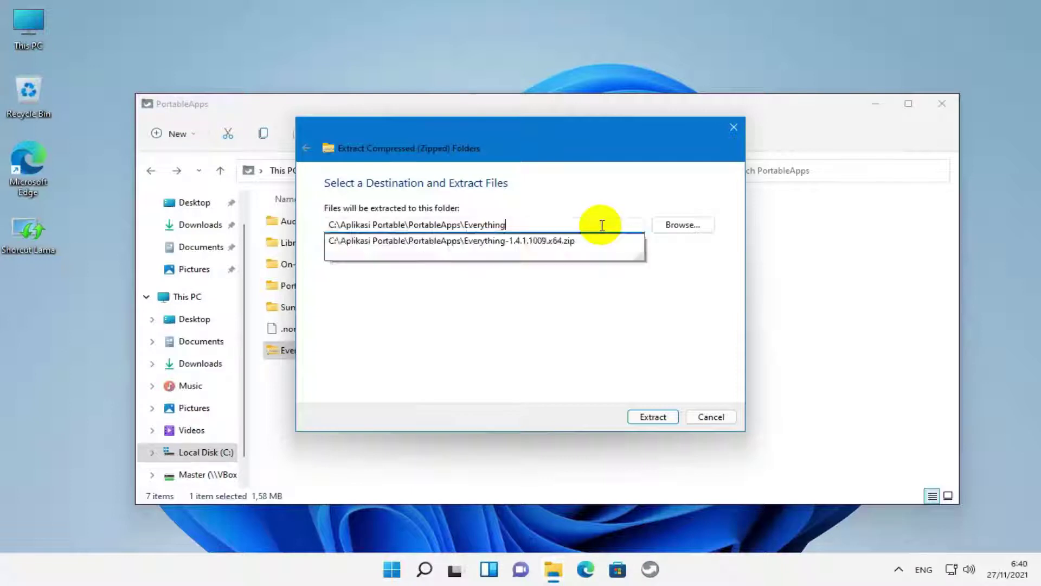
{"action": "left_click", "coordinate": [654, 419]}
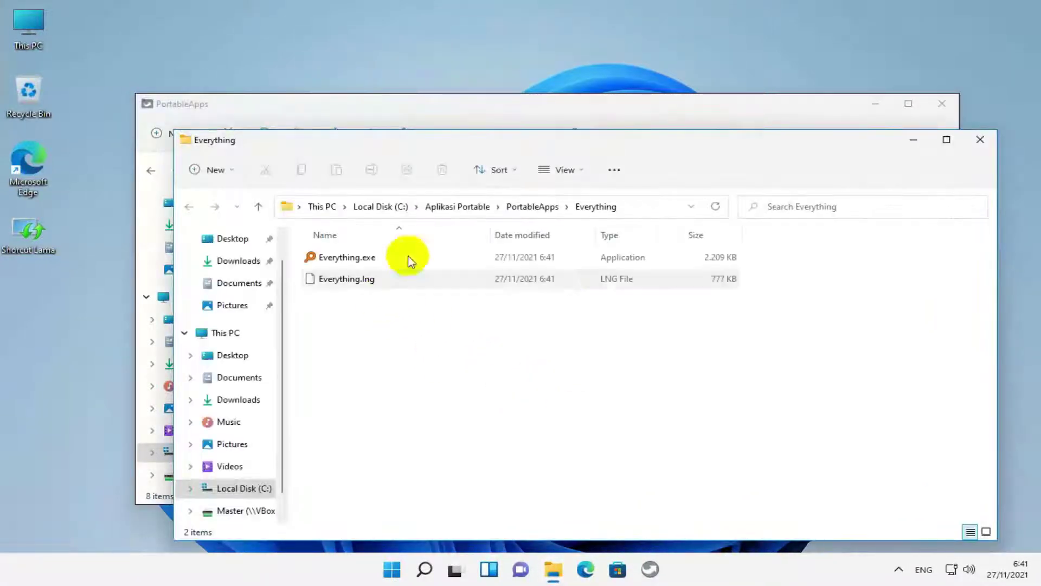
{"action": "left_click", "coordinate": [981, 140]}
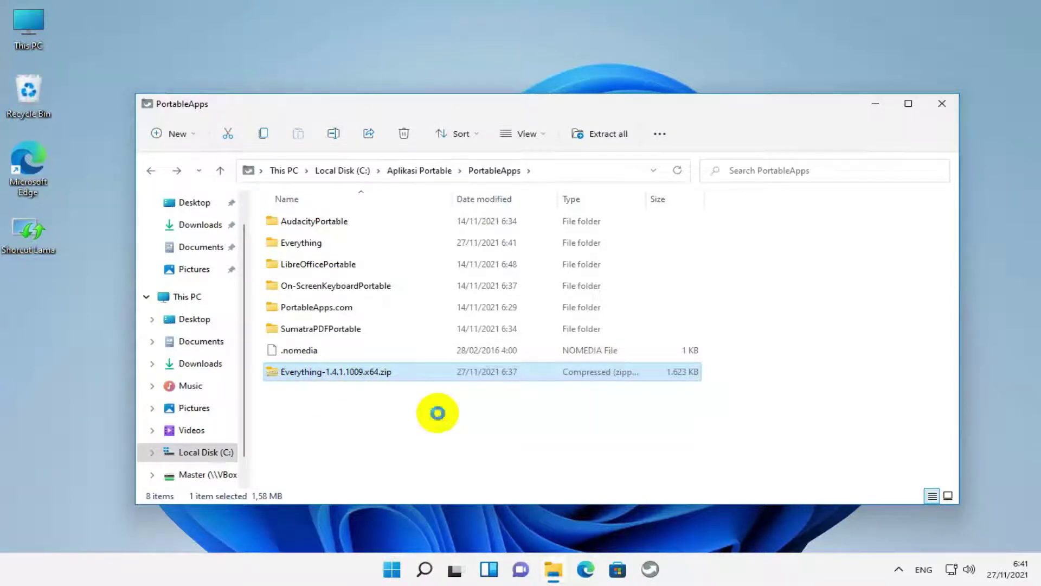
{"action": "left_click", "coordinate": [942, 106]}
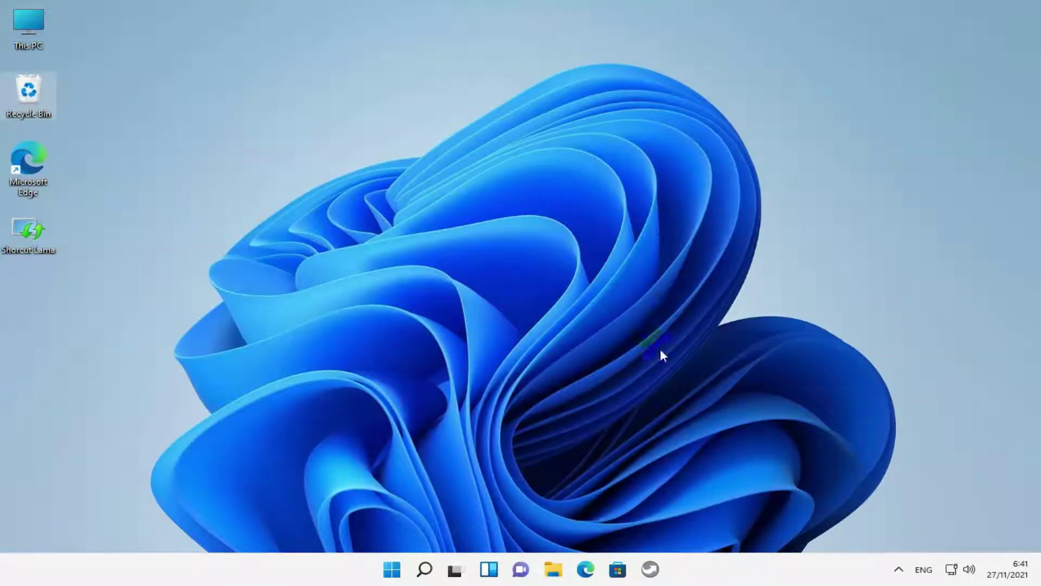
Switch to the PortableApps.com platform, decline the app updates, and launch Everything from the Lain Lain category.
{"action": "left_click", "coordinate": [651, 569]}
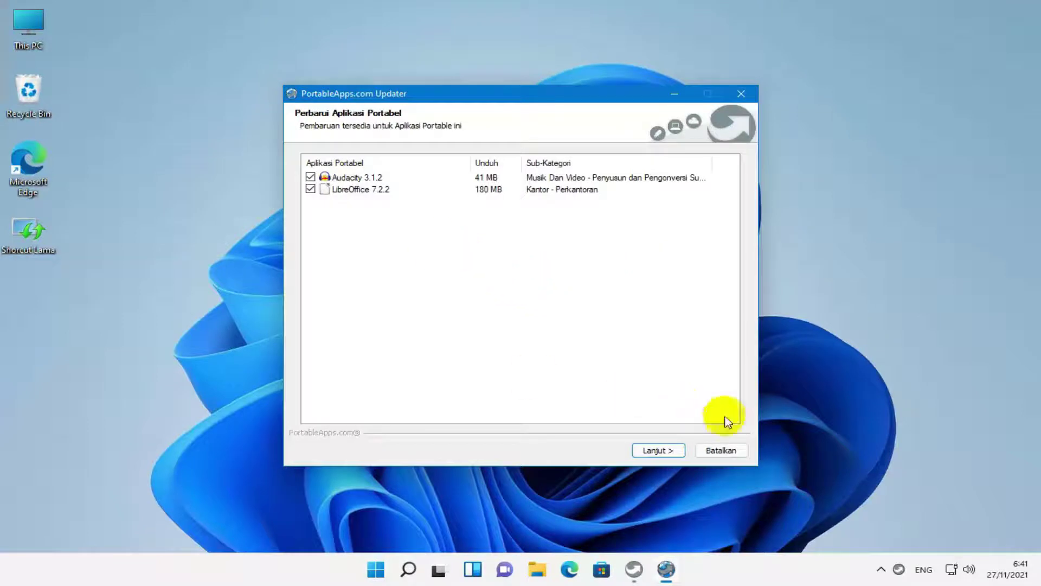
{"action": "left_click", "coordinate": [724, 451]}
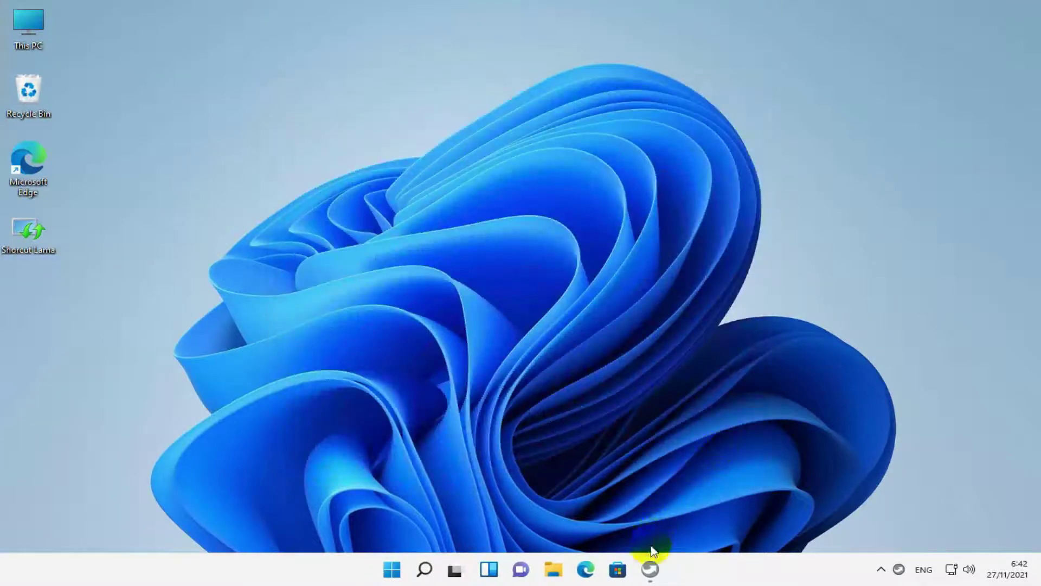
{"action": "left_click", "coordinate": [650, 569]}
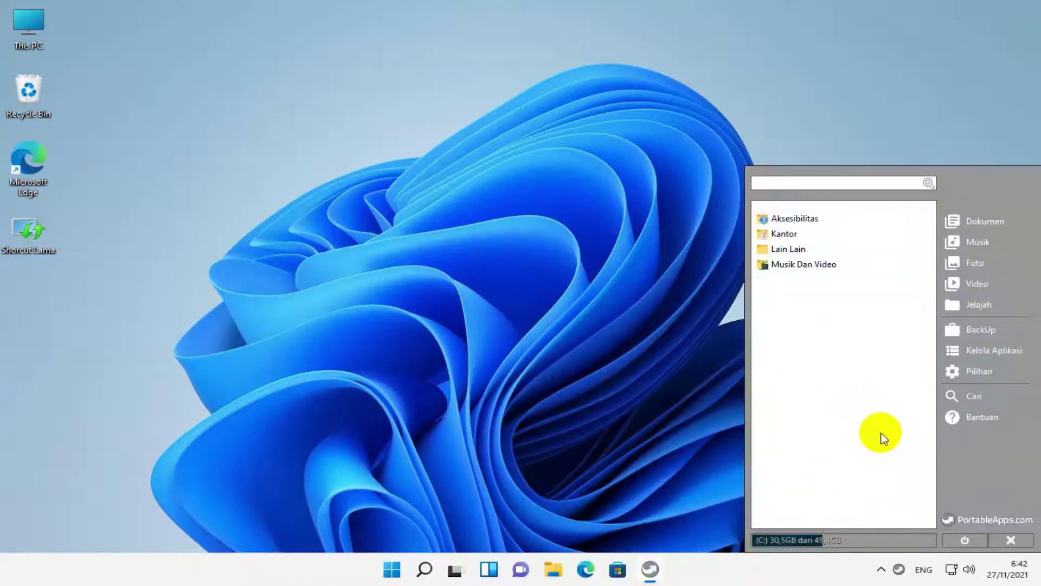
{"action": "left_click", "coordinate": [798, 253]}
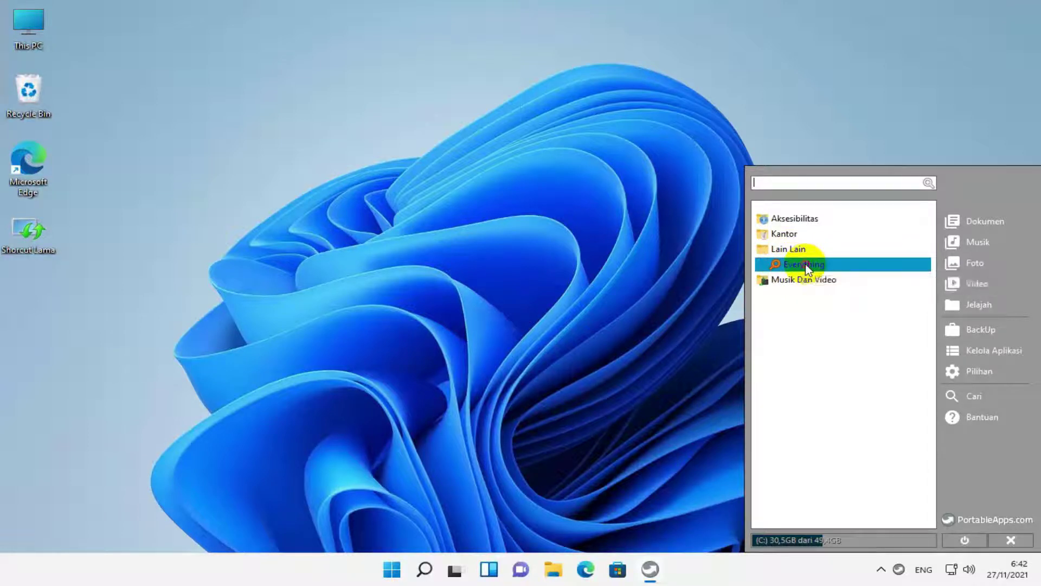
{"action": "left_click", "coordinate": [580, 293]}
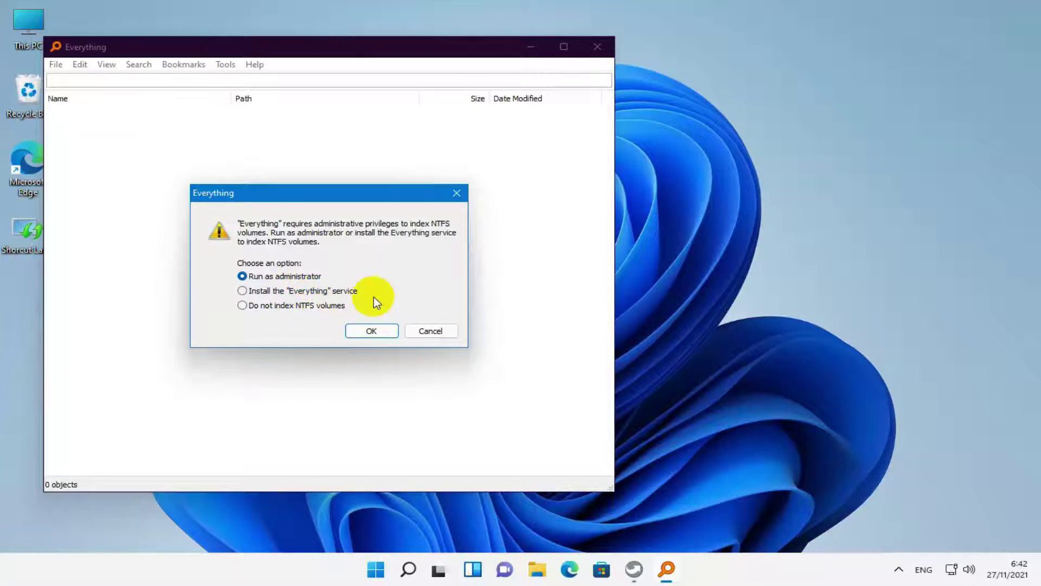
Choose to install the "Everything" service for indexing NTFS volumes and move the Everything window toward the middle of the desktop.
{"action": "left_click", "coordinate": [244, 292]}
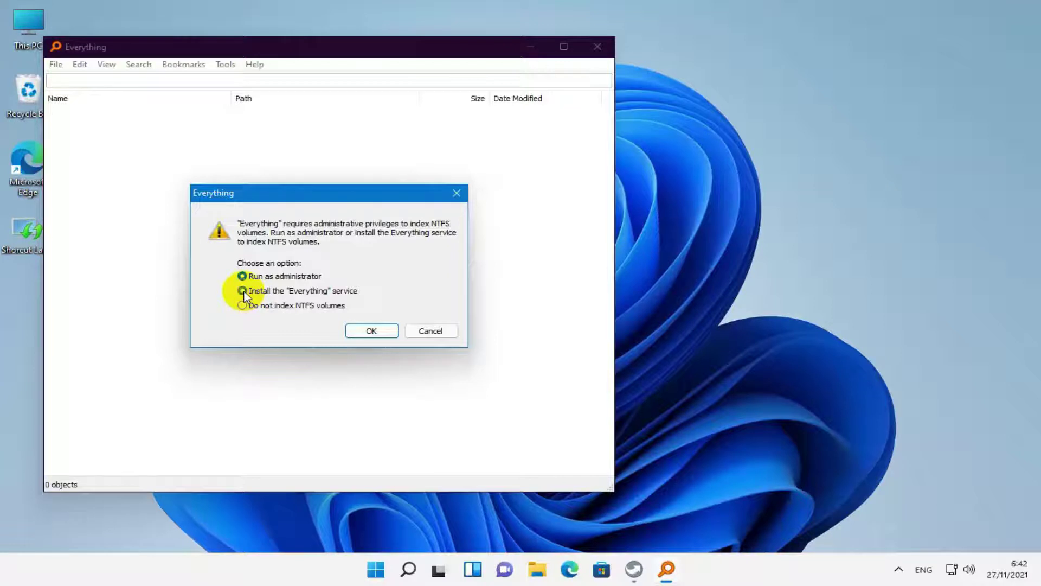
{"action": "left_click", "coordinate": [372, 331]}
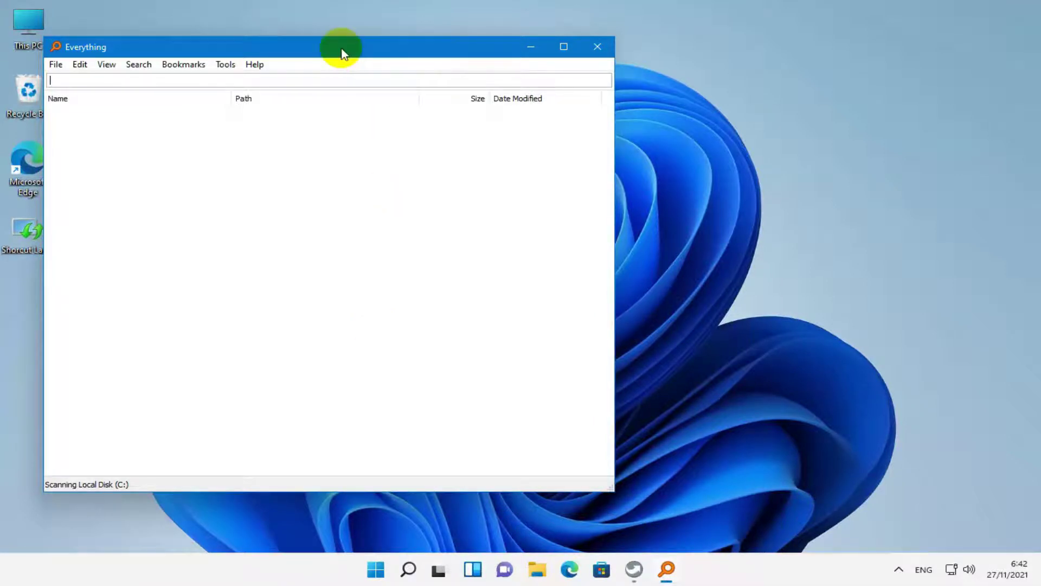
{"action": "left_click_drag", "start_coordinate": [341, 52], "coordinate": [505, 69]}
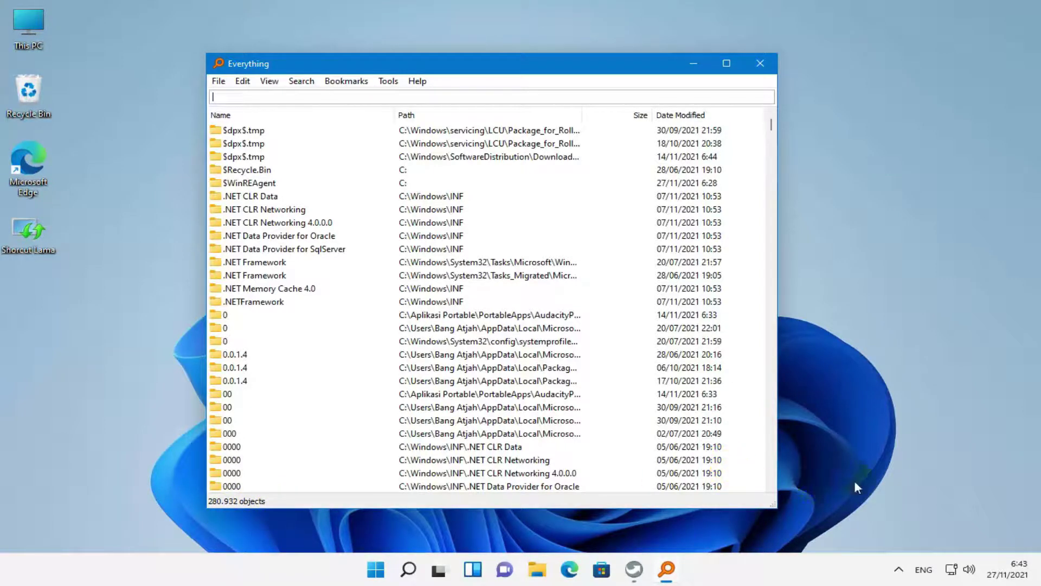
Search the indexed files and folders for "portable".
{"action": "type", "text": "po"}
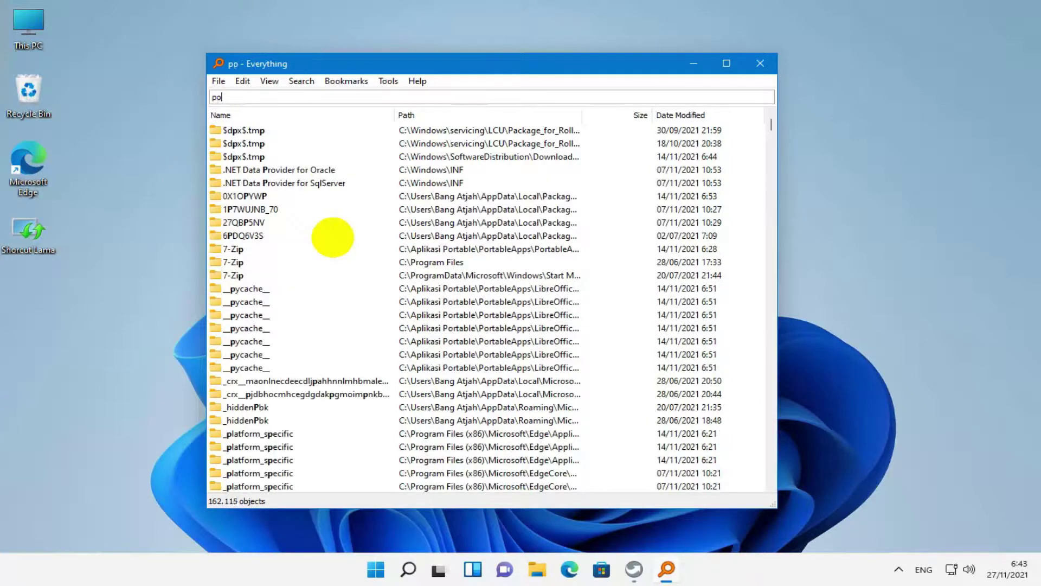
{"action": "type", "text": "rt"}
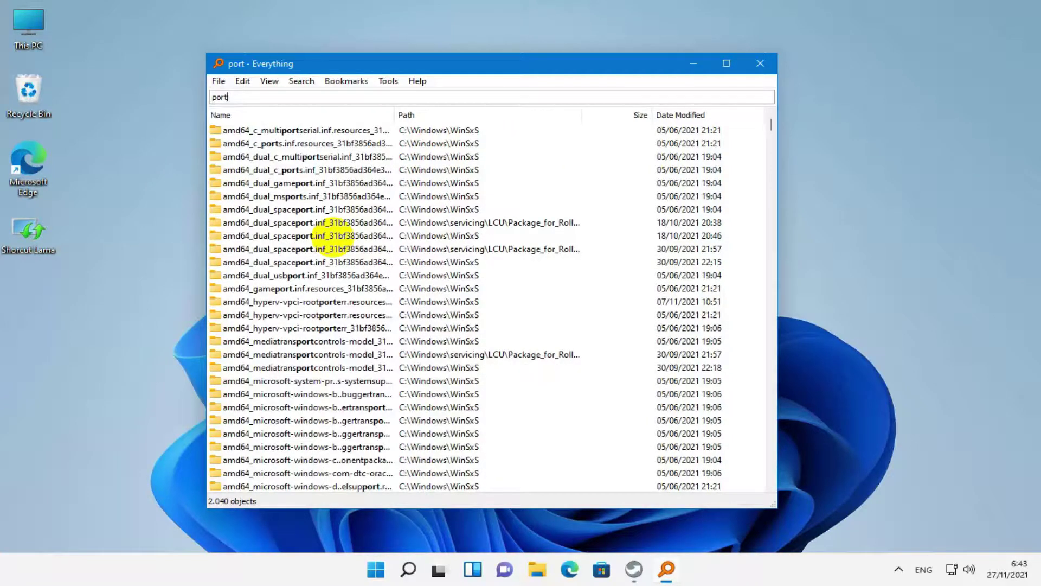
{"action": "type", "text": "able"}
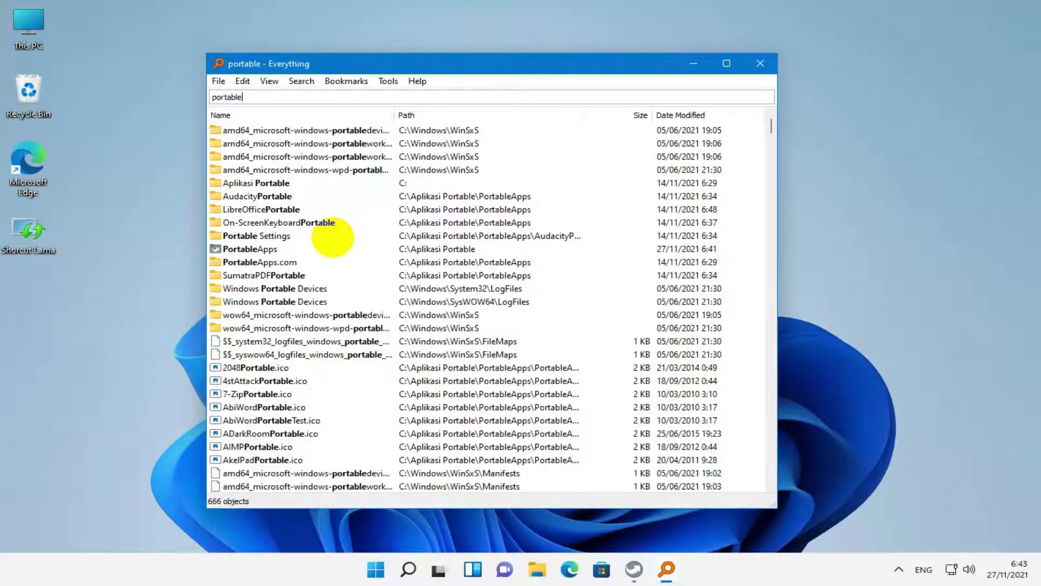
Replace the search term to search the indexed files and folders for "audacity".
{"action": "type", "text": "au"}
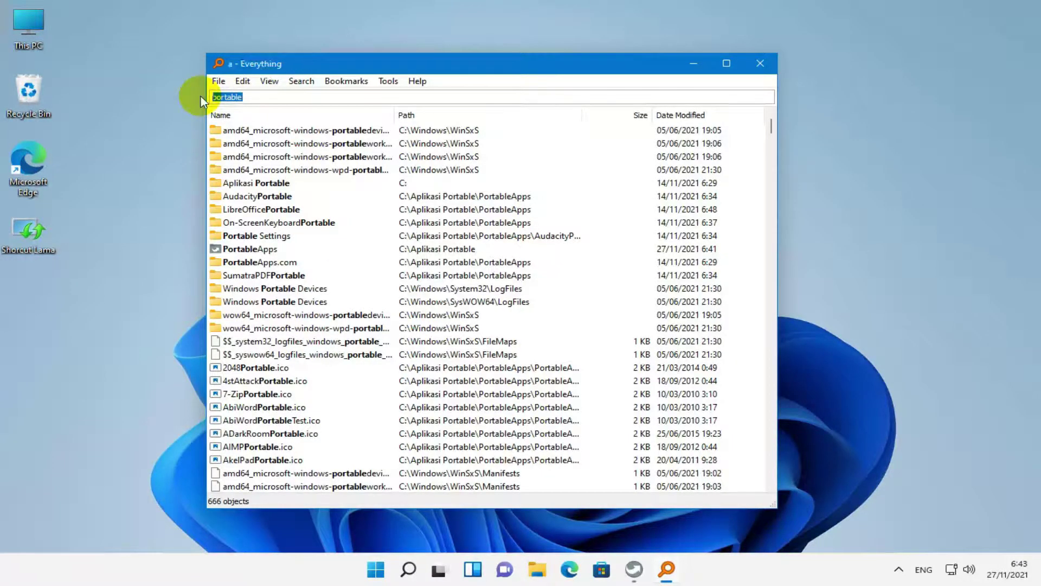
{"action": "type", "text": "d"}
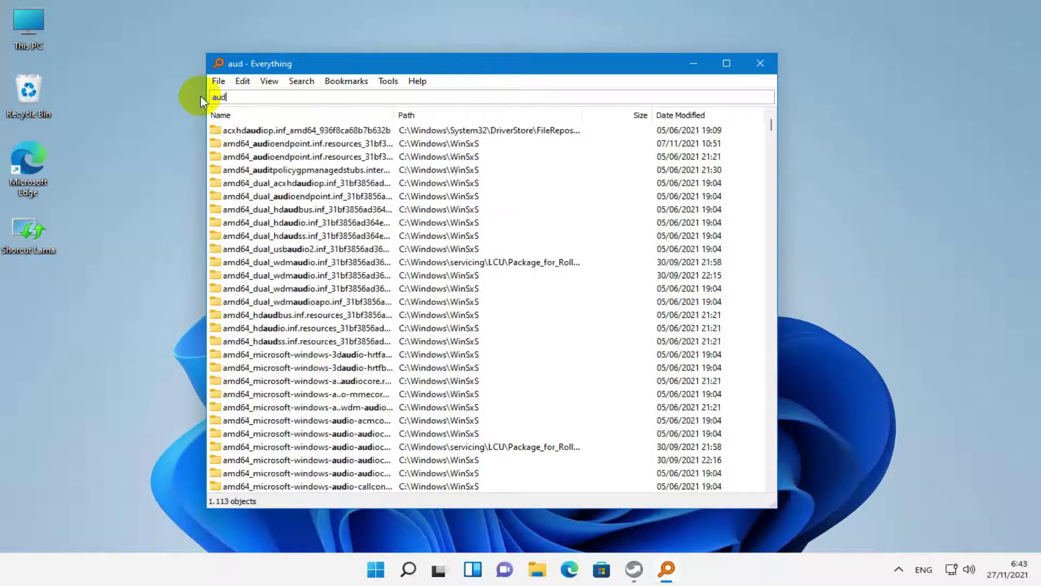
{"action": "type", "text": "acity"}
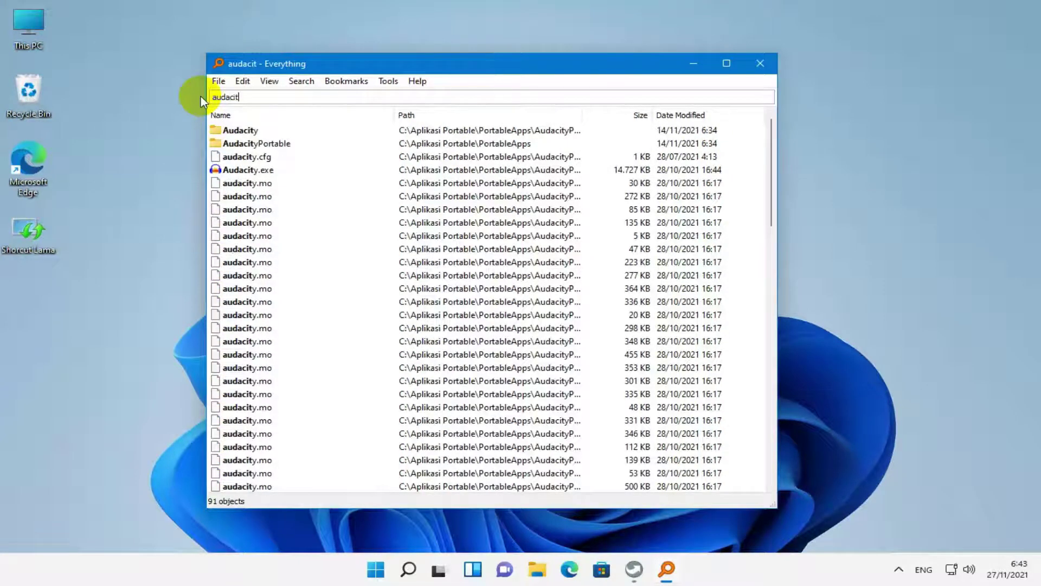
Search the indexed files and folders for "shorcut", then close the Everything window.
{"action": "double_click", "coordinate": [239, 97]}
{"action": "type", "text": "shorcut"}
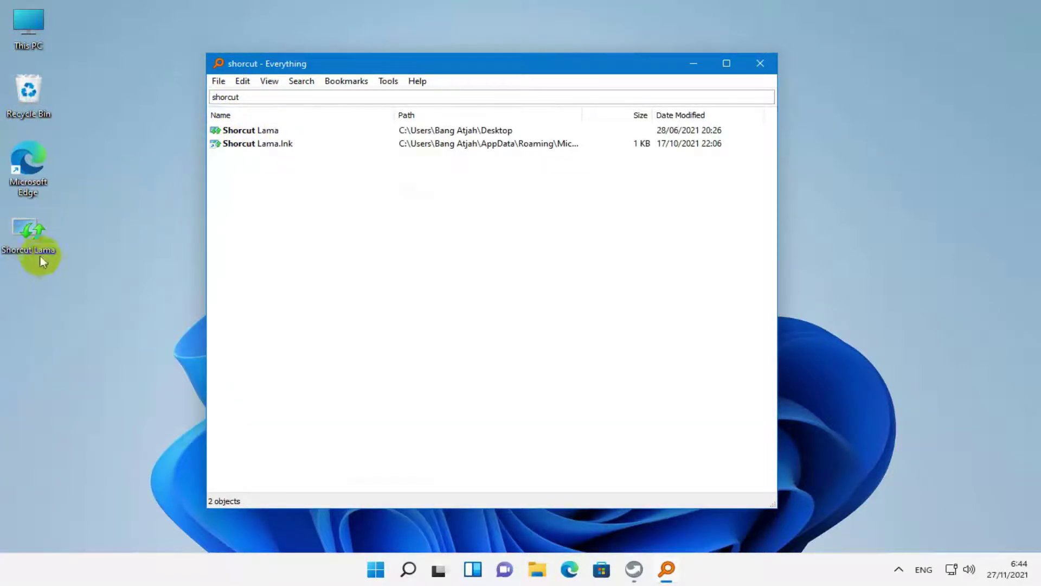
{"action": "left_click", "coordinate": [761, 64]}
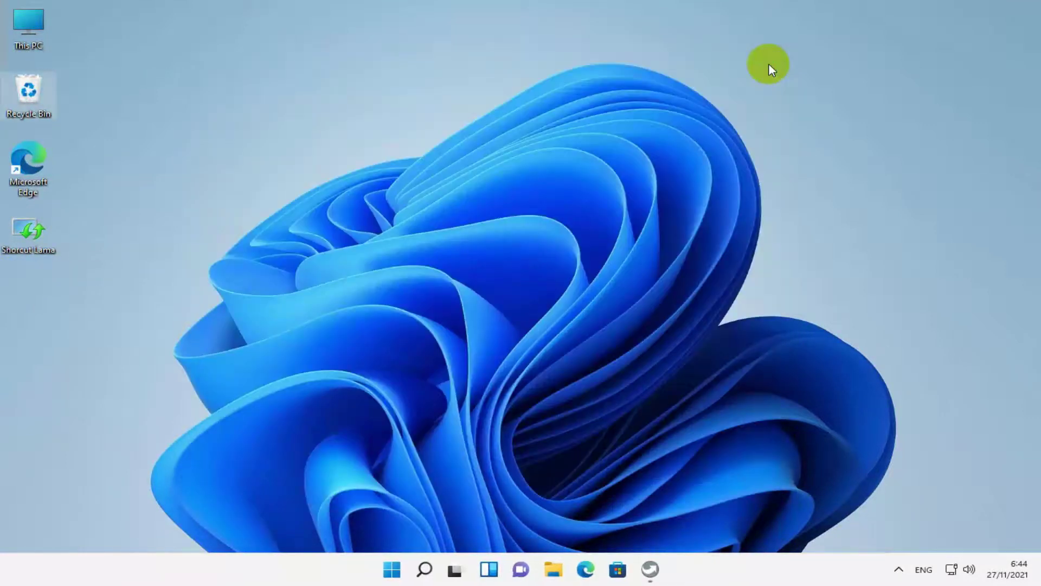
Switch to the PortableApps.com platform and set its app list organization to "Cerdas dan Kategori" in the options.
{"action": "left_click", "coordinate": [651, 571]}
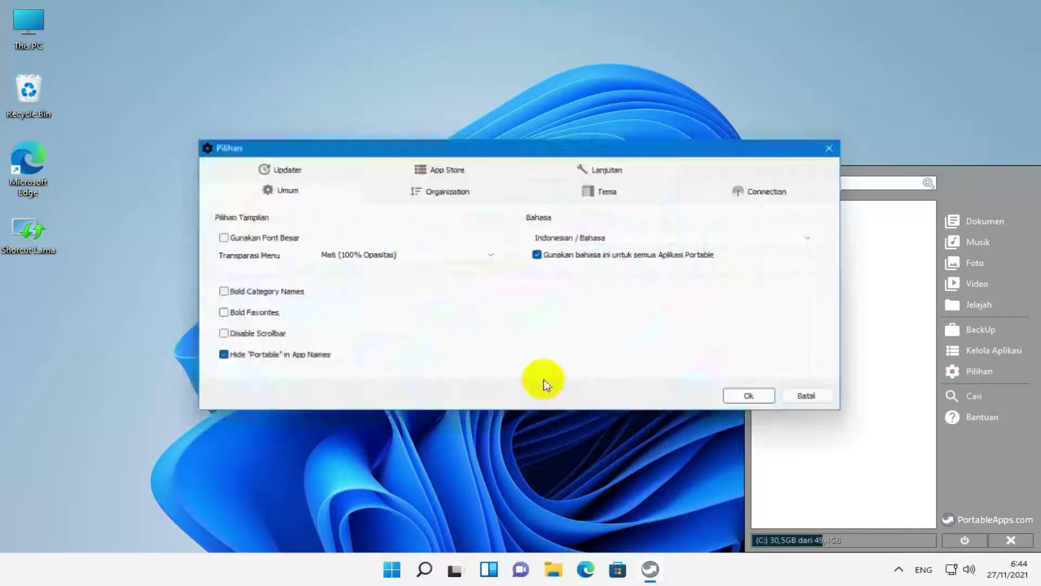
{"action": "left_click", "coordinate": [449, 191]}
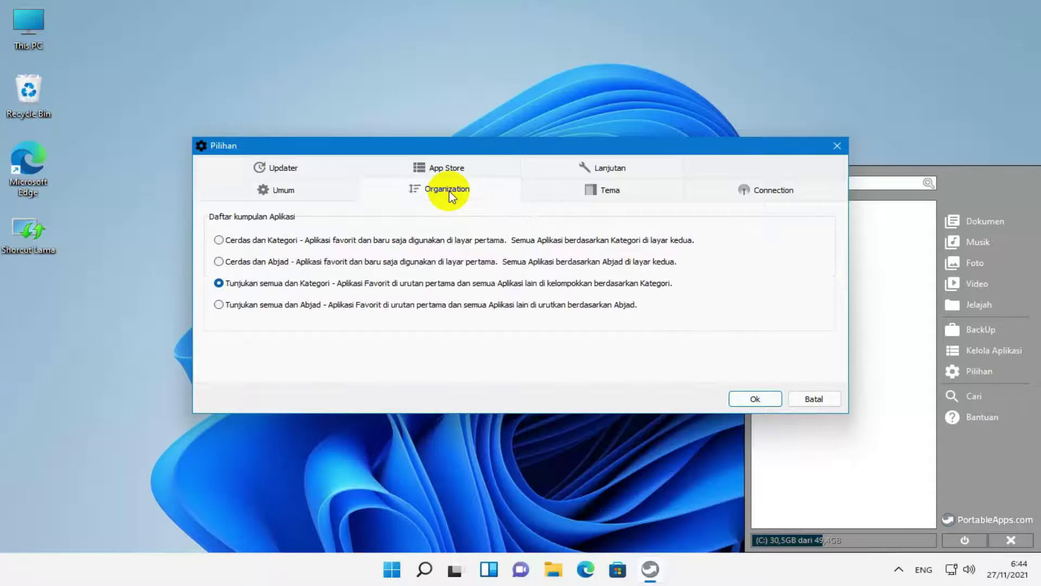
{"action": "left_click", "coordinate": [219, 240]}
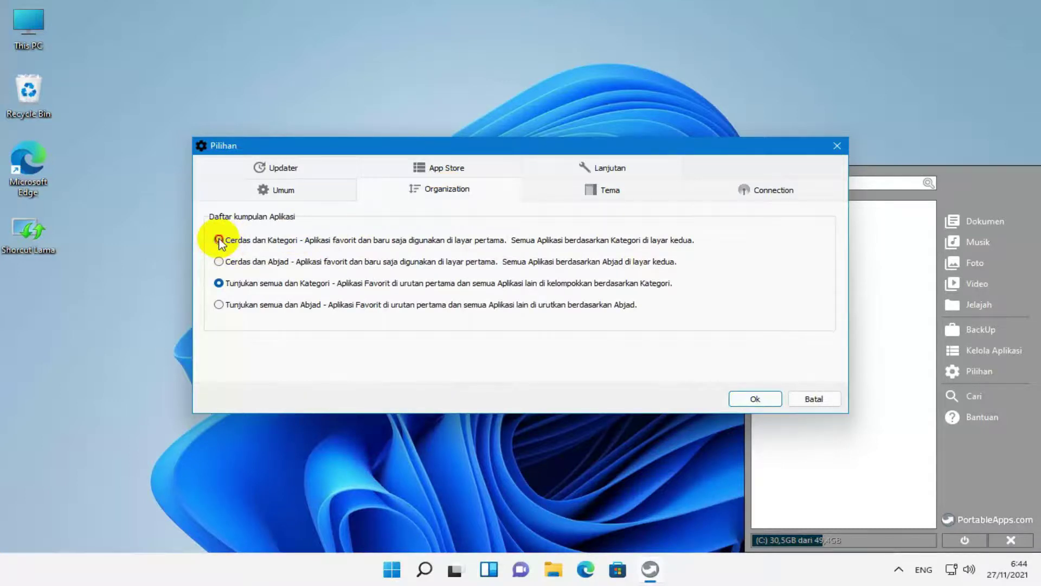
{"action": "left_click", "coordinate": [752, 400]}
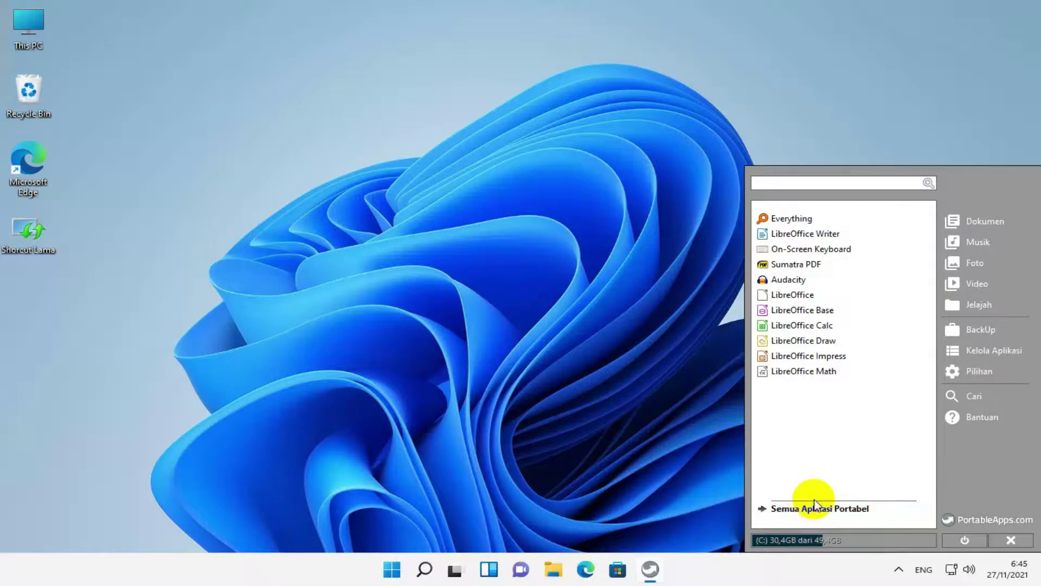
Check the categorized list of all portable apps, then test launching Everything from the first screen's app list and close it.
{"action": "left_click", "coordinate": [856, 510]}
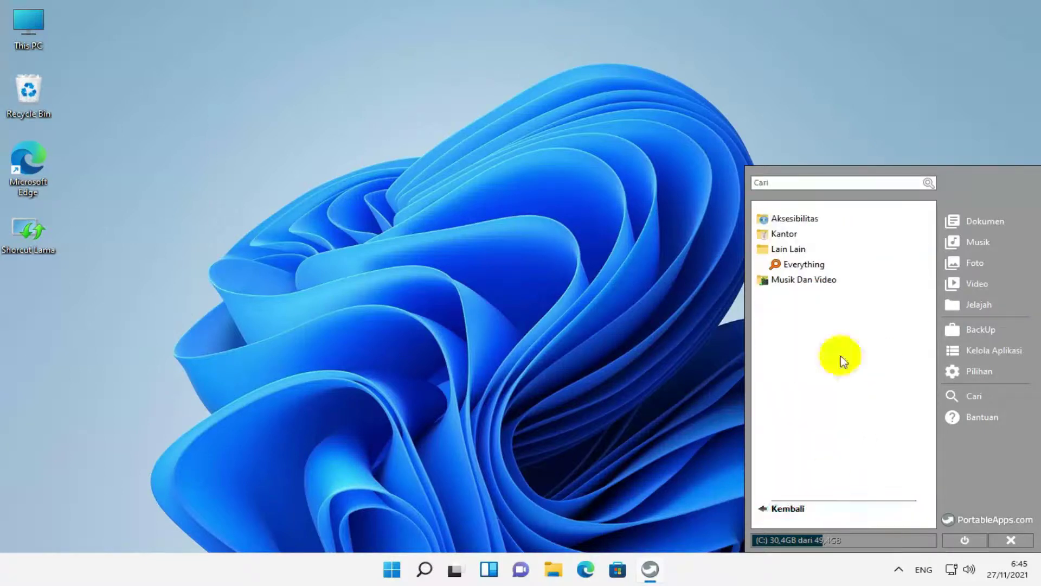
{"action": "left_click", "coordinate": [818, 509]}
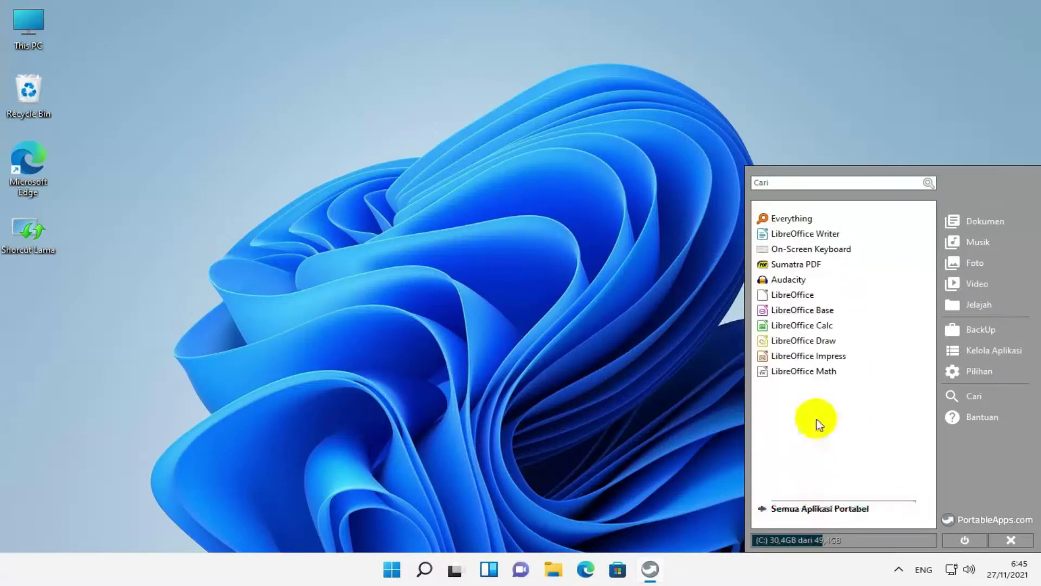
{"action": "left_click", "coordinate": [803, 218]}
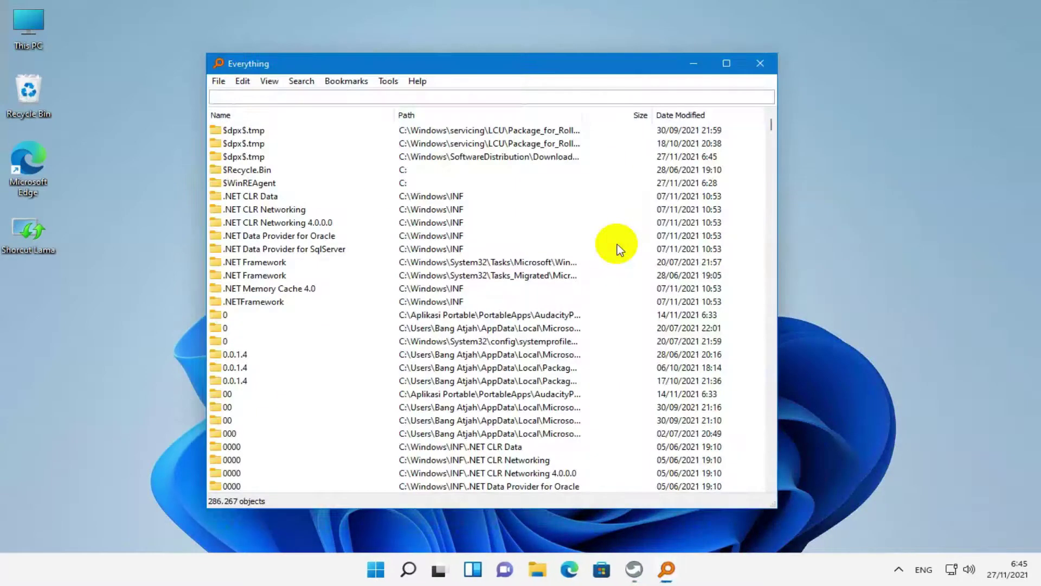
{"action": "left_click", "coordinate": [761, 64]}
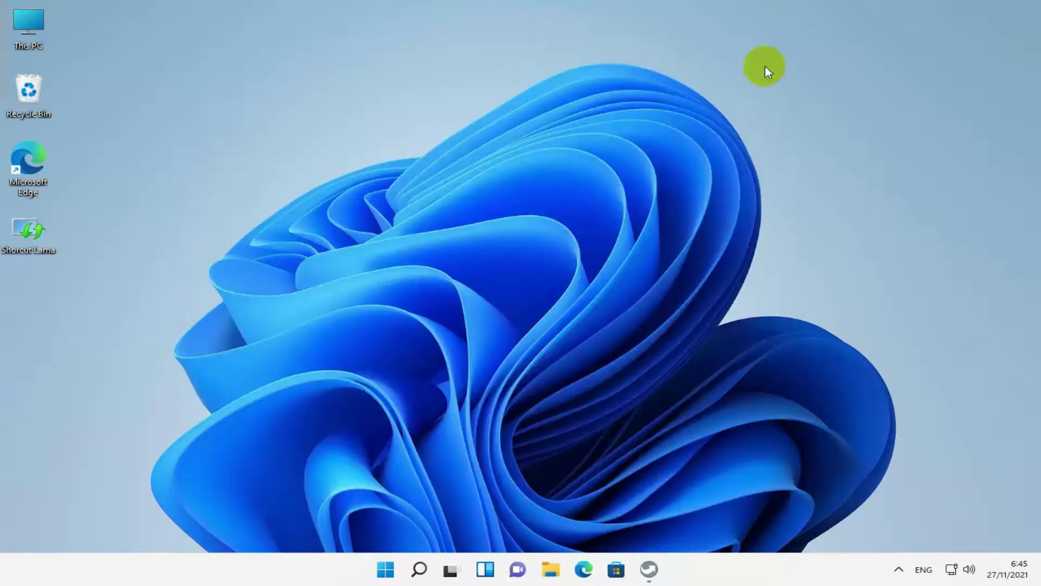